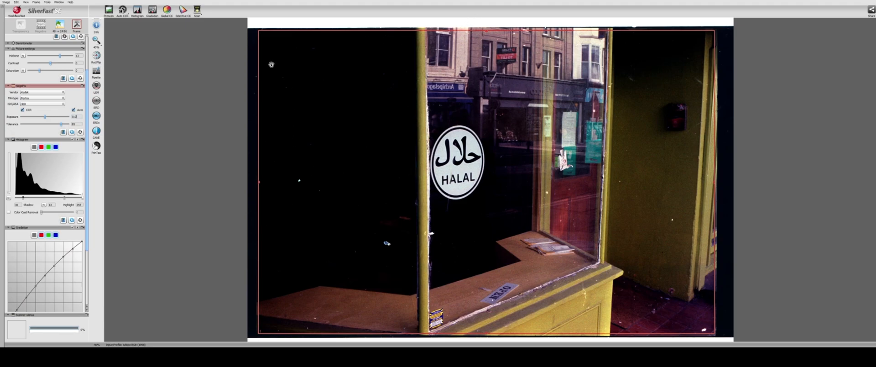
- Move the scan frame's left edge slightly inward and expand the scan dimension settings
drag(259, 71, 262, 87)
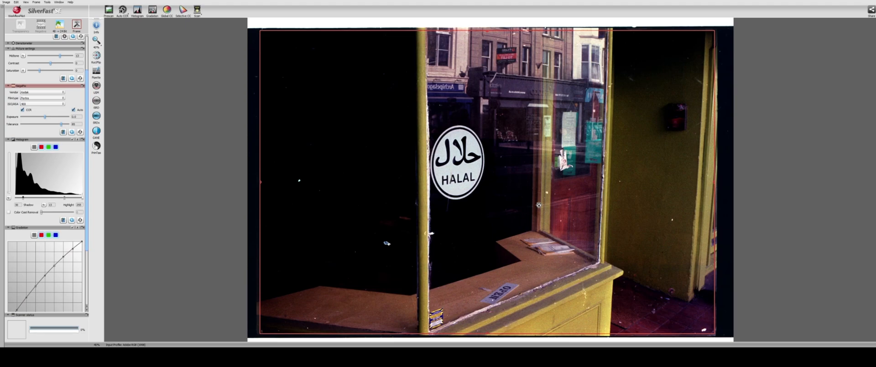
click(62, 33)
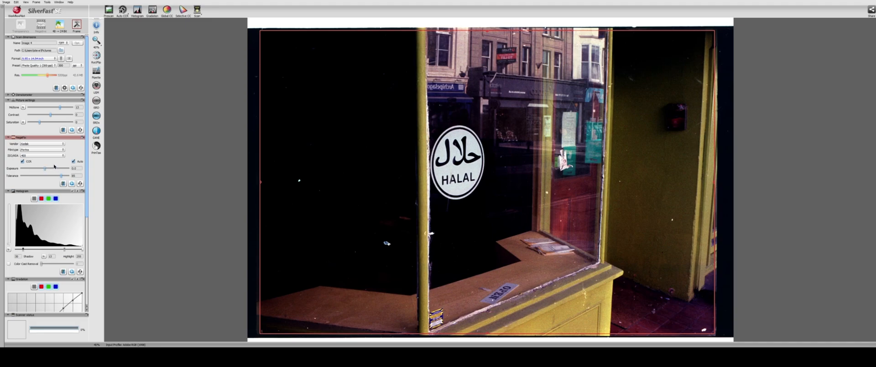
- Try NegaFix exposure values of 1.0 and about 2.0 on the negative's preview
drag(78, 168, 65, 168)
text(1.0)
key(Return)
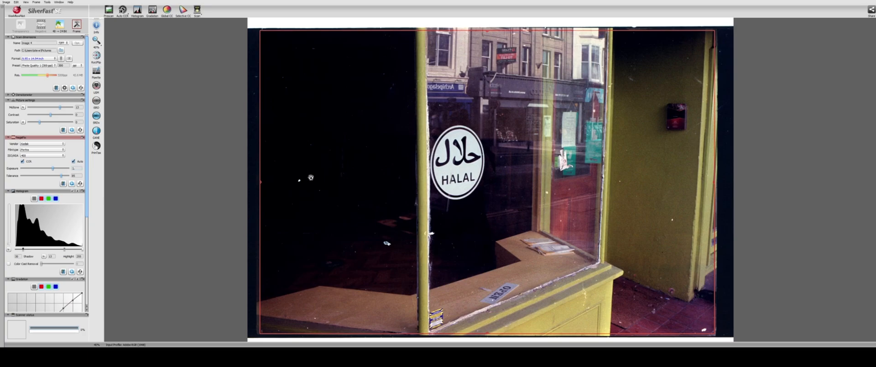
text(5)
key(Return)
click(60, 168)
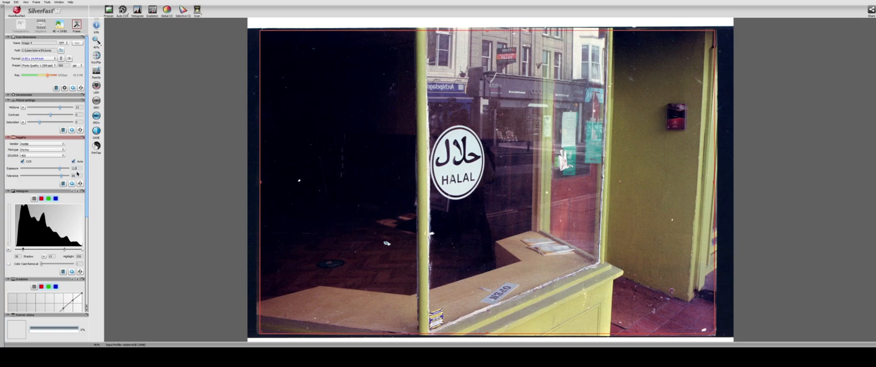
- Set the NegaFix exposure to about 1.5, after trying values around 1
text(1.1)
key(Return)
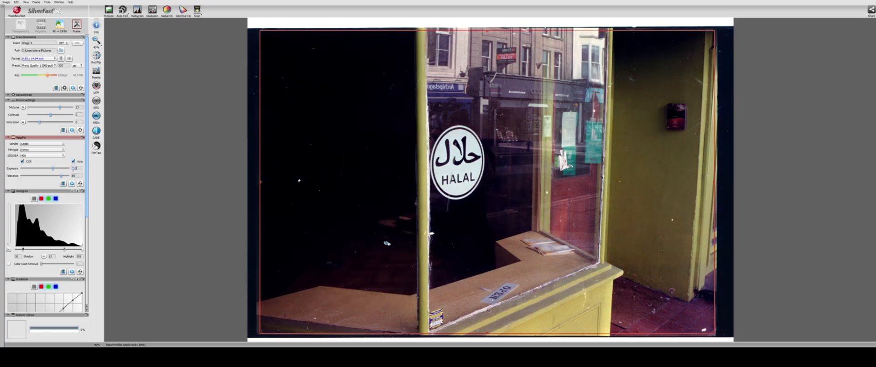
text(0)
key(BackSpace)
text(1)
drag(53, 169, 58, 169)
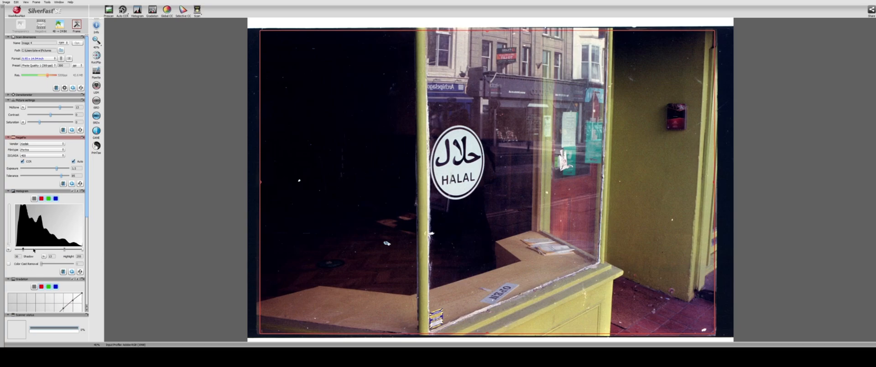
- Lower the histogram's shadow point to 0 and rework the midtones, with colour cast removal enabled
drag(24, 250, 17, 250)
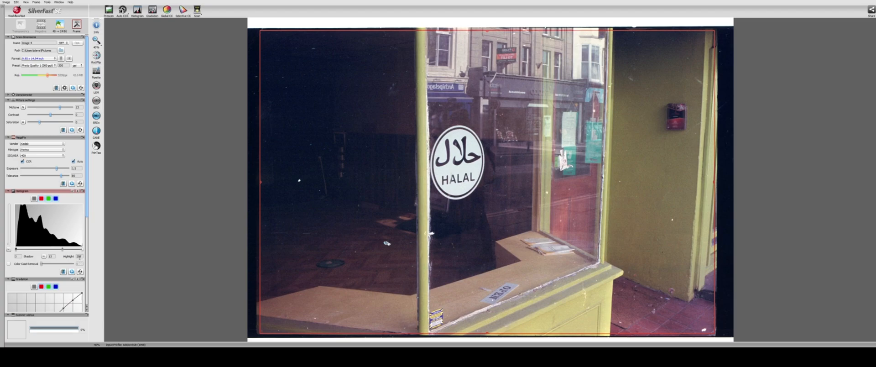
drag(63, 250, 36, 250)
click(122, 10)
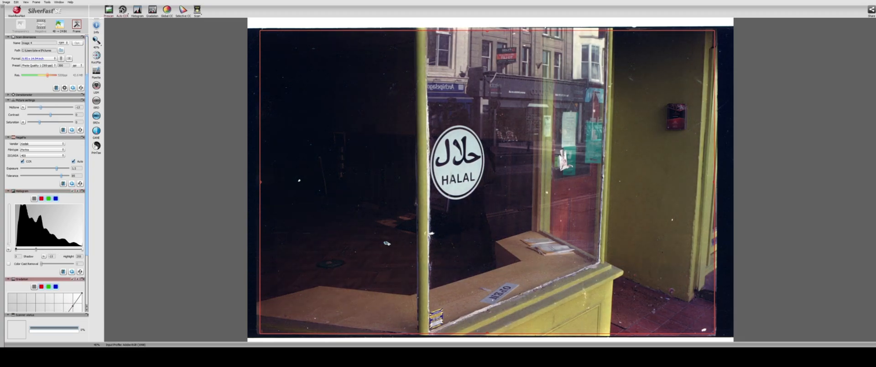
mouse_move(61, 190)
mouse_down()
mouse_move(42, 193)
mouse_move(57, 193)
mouse_up()
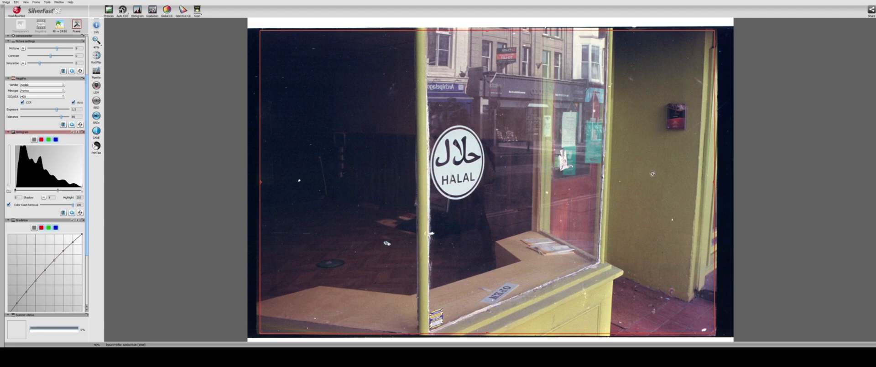
scroll(44, 184, down, 3)
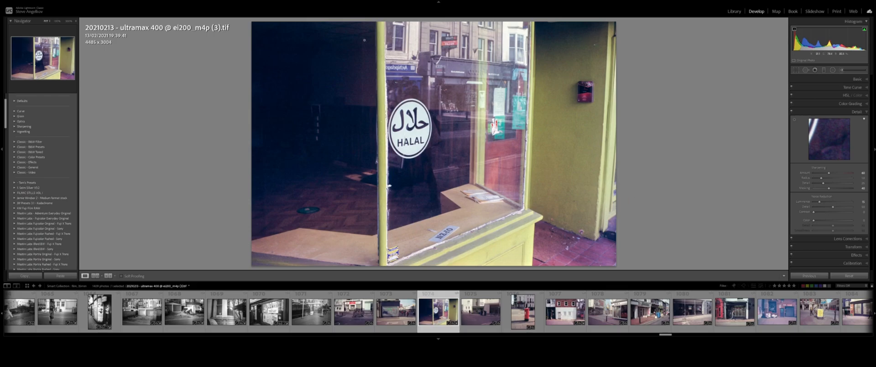
- In Lightroom Classic, review the photo's spot removal marks and heal a spot on the upper part of the yellow wall
key(q)
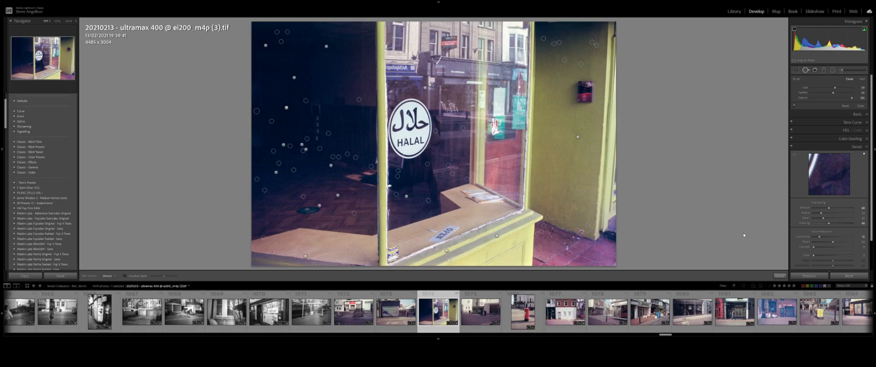
click(780, 276)
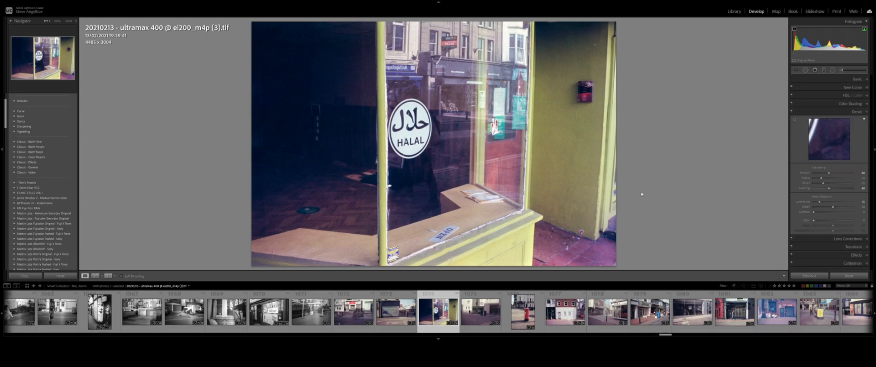
click(806, 70)
click(593, 46)
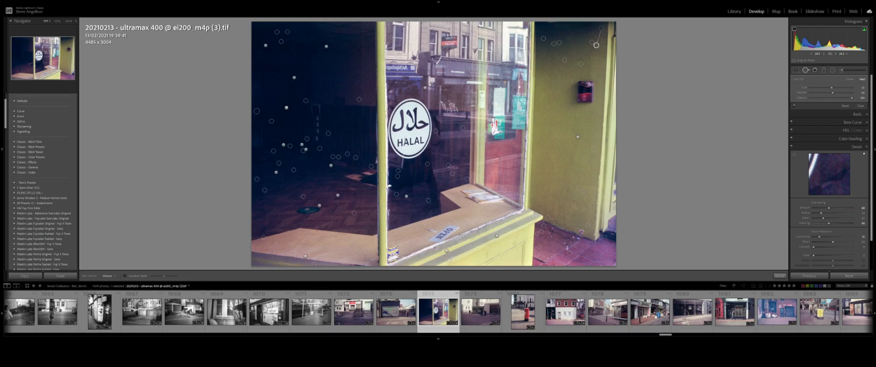
drag(594, 45, 595, 45)
click(779, 276)
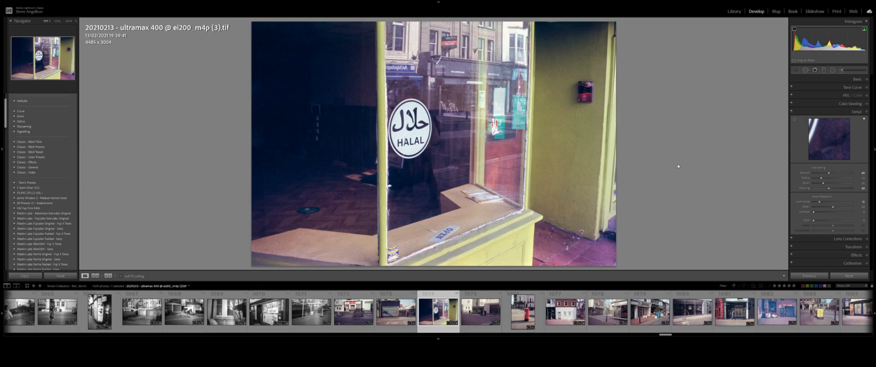
- Compare the edited shop window photo with its unedited before version several times
key(backslash)
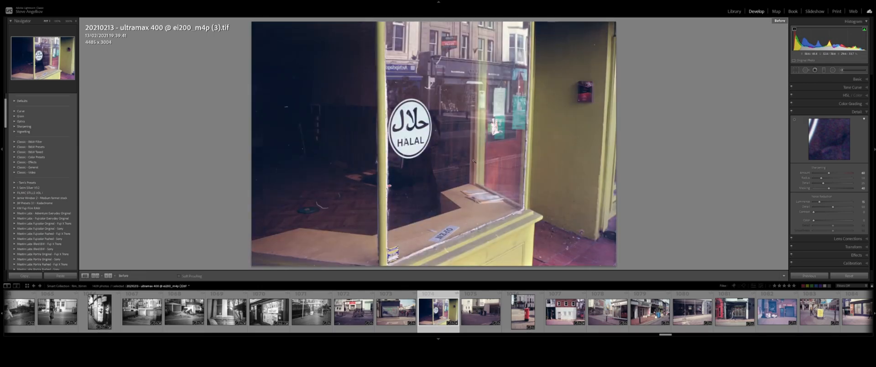
key(backslash)
key(backslash)
key(backslash)
key(backslash)
key(backslash)
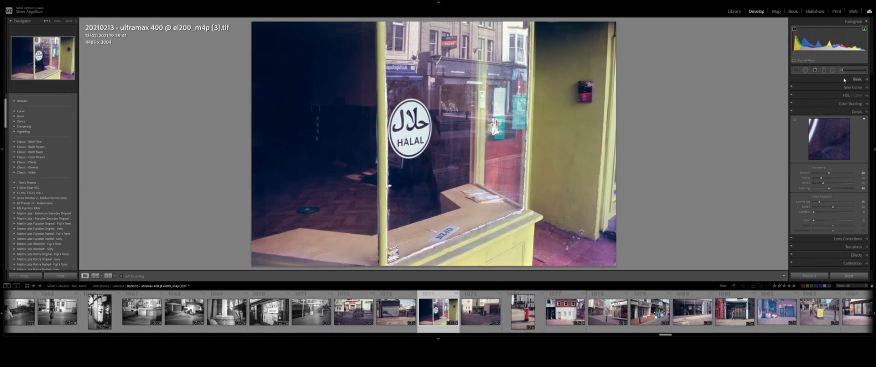
- Try the photo without its exposure boost in the Basic adjustments and restore the brighter exposure
click(862, 80)
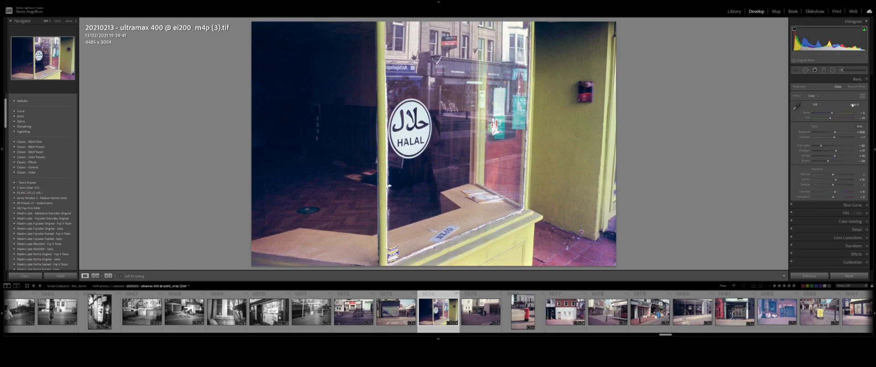
double_click(837, 113)
click(841, 119)
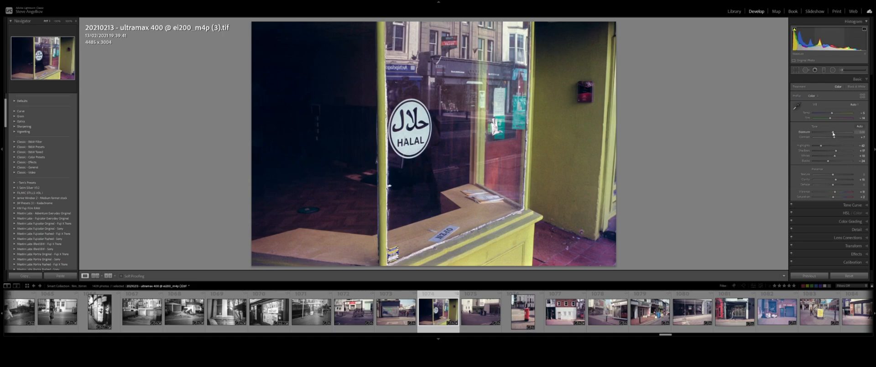
drag(833, 134, 833, 134)
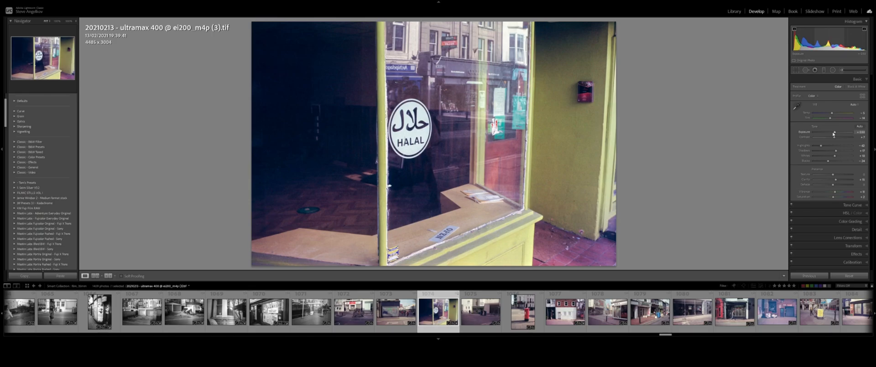
- Compare the photo with highlights and shadows reset to zero, returning the highlights to their reduced level
double_click(821, 146)
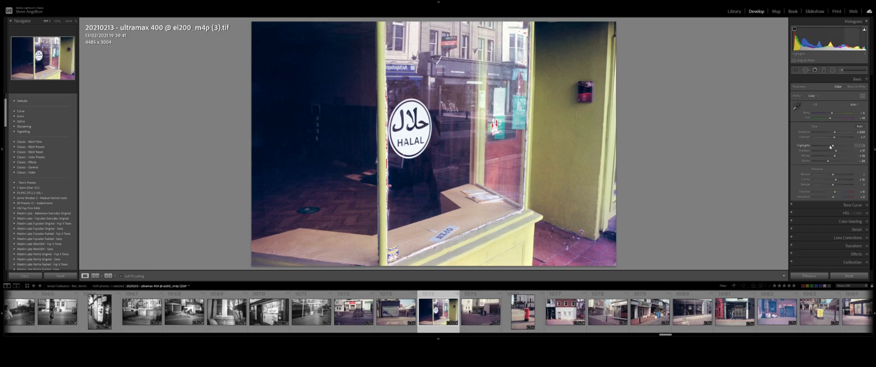
drag(826, 147, 820, 147)
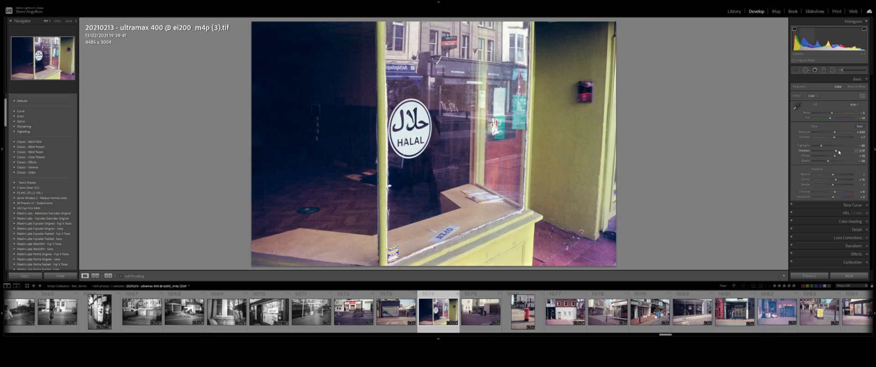
double_click(836, 151)
click(866, 79)
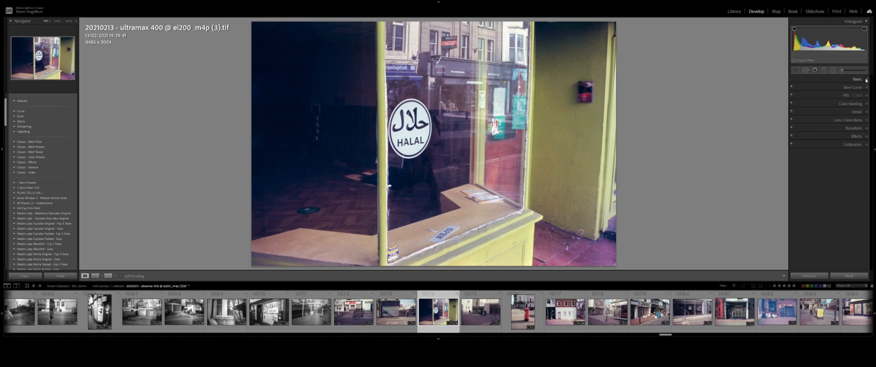
- Try the Linear point curve in the tone curve settings and return to Medium Contrast
click(842, 86)
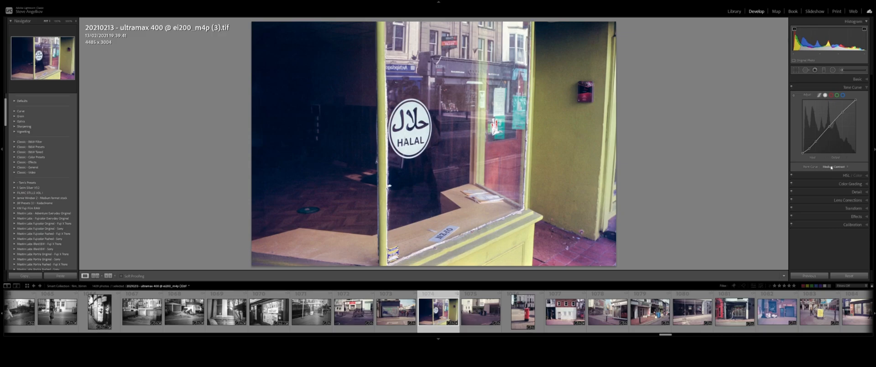
click(821, 174)
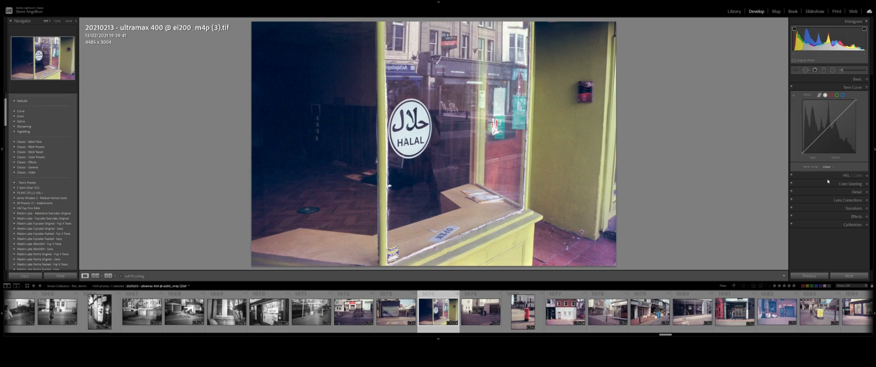
key(ctrl+z)
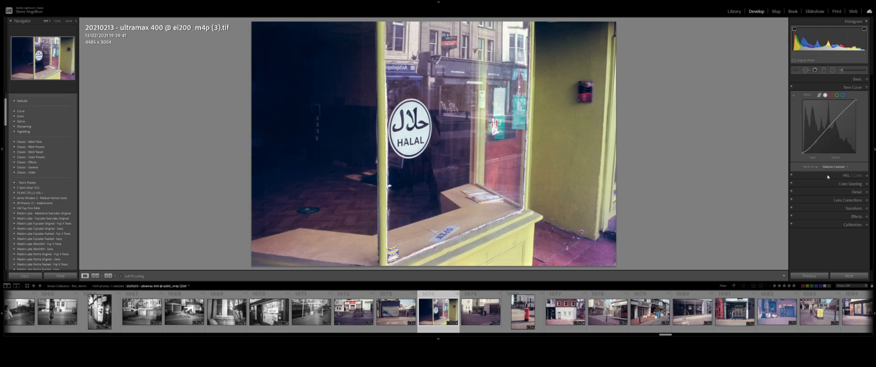
click(826, 178)
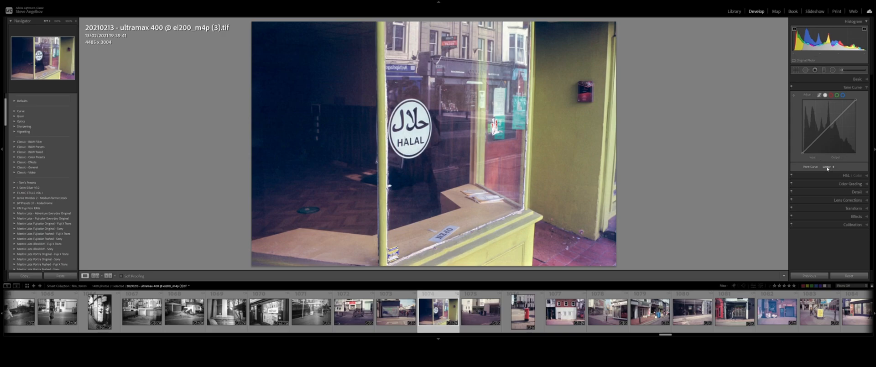
click(825, 183)
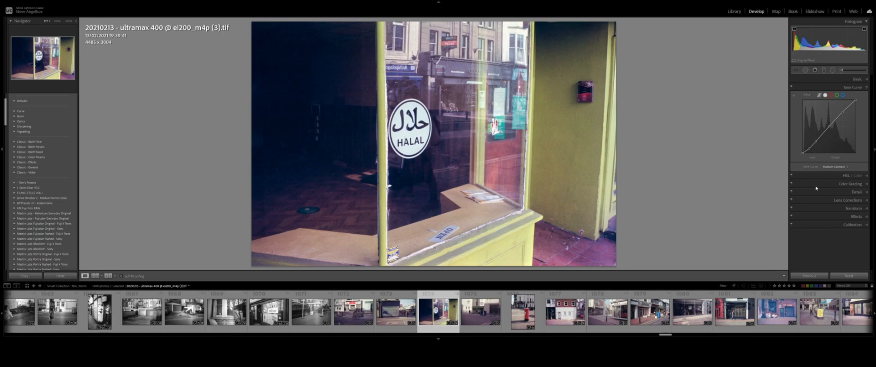
- Try the Strong Contrast point curve and undo the change
click(815, 188)
click(823, 183)
click(824, 188)
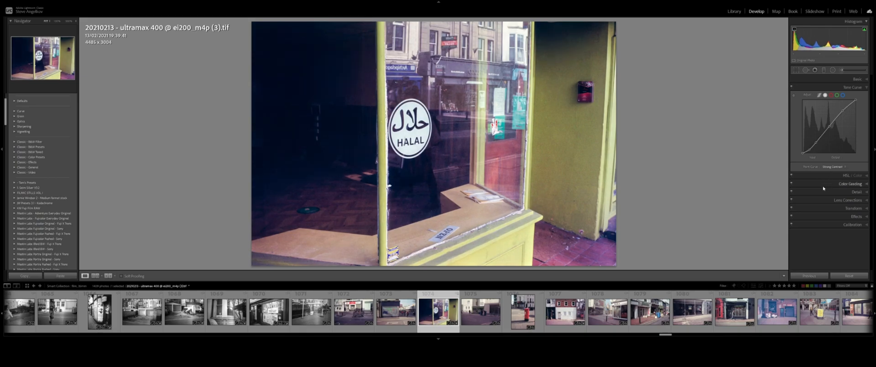
key(ctrl+z)
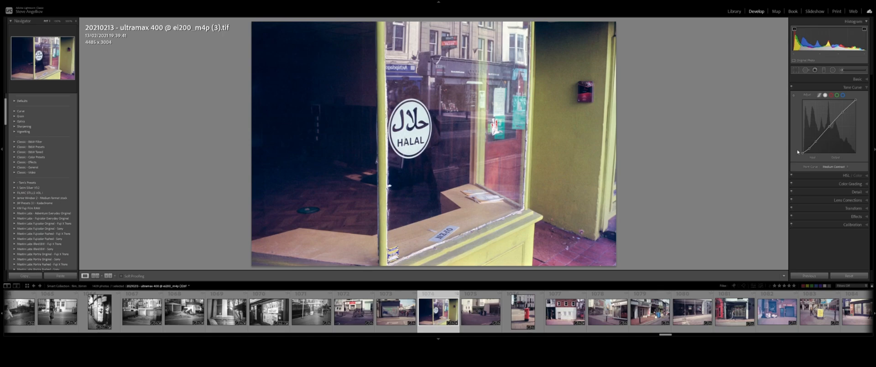
key(ctrl+shift+z)
key(ctrl+z)
- Compare the photo with the Detail adjustments off and on, and preview the sharpening masking
click(843, 192)
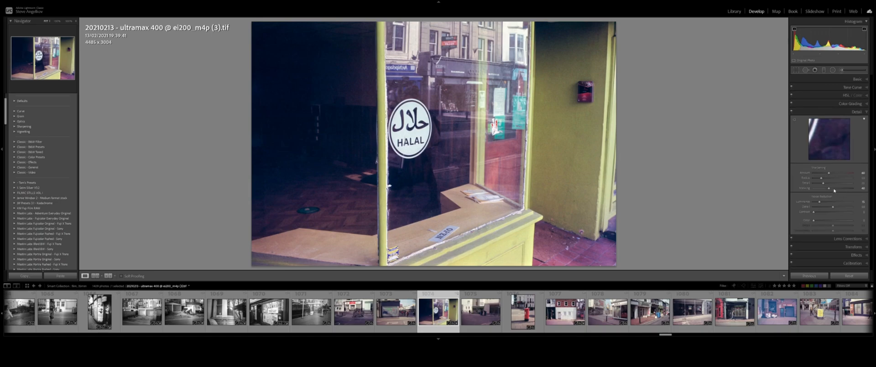
click(791, 112)
click(792, 112)
drag(829, 189, 829, 190)
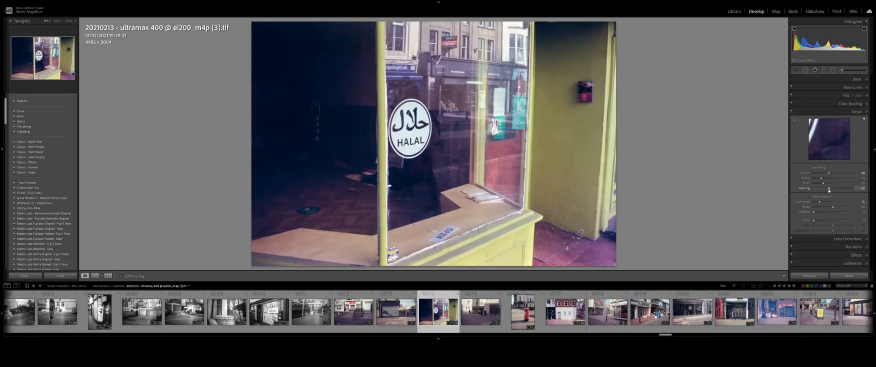